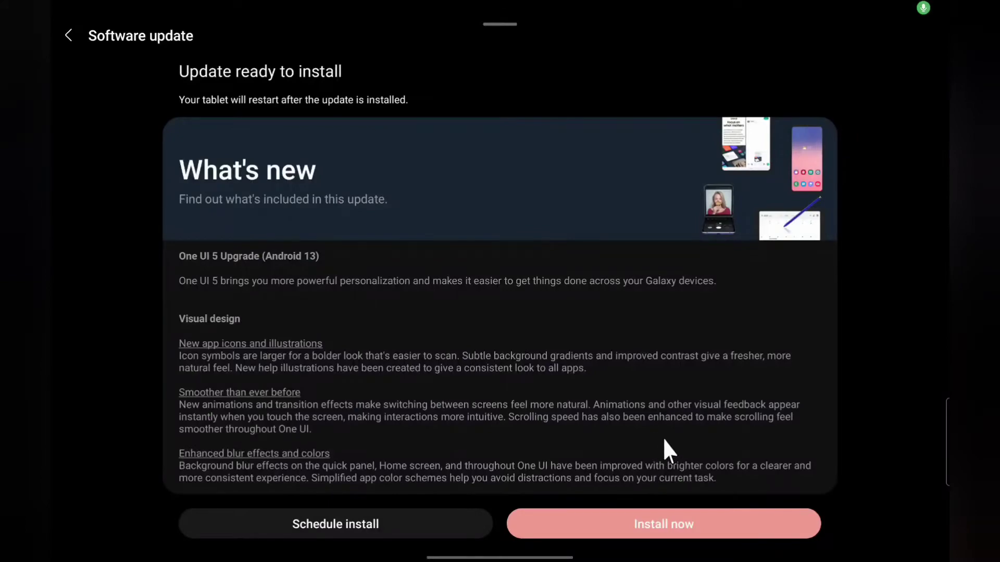
{"action": "scroll", "coordinate": [662, 439], "scroll_direction": "down", "scroll_amount": 5}
{"action": "scroll", "coordinate": [681, 240], "scroll_direction": "up", "scroll_amount": 5}
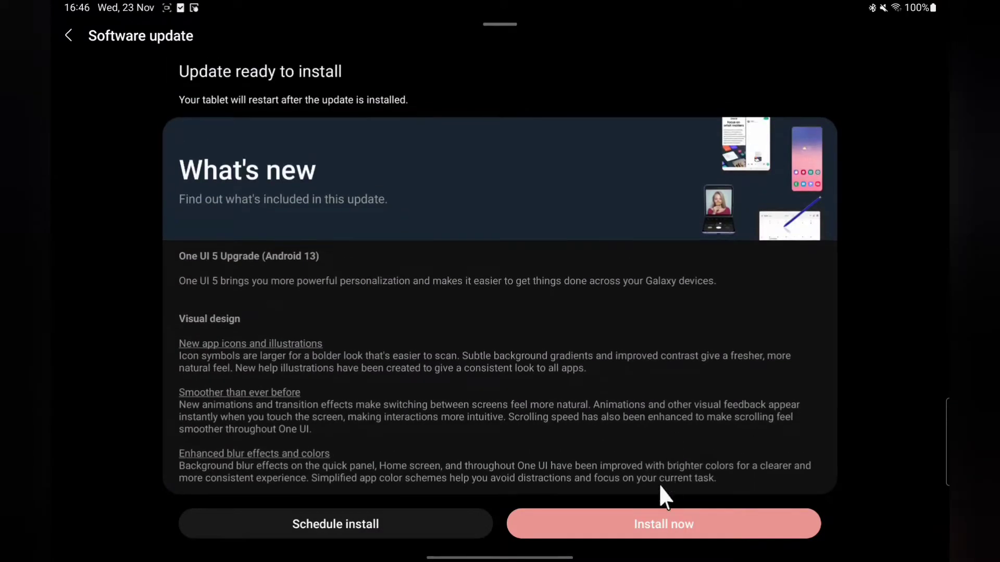
{"action": "scroll", "coordinate": [639, 436], "scroll_direction": "down", "scroll_amount": 3}
{"action": "scroll", "coordinate": [631, 249], "scroll_direction": "up", "scroll_amount": 1}
{"action": "scroll", "coordinate": [635, 309], "scroll_direction": "up", "scroll_amount": 2}
{"action": "scroll", "coordinate": [493, 426], "scroll_direction": "down", "scroll_amount": 3}
{"action": "scroll", "coordinate": [511, 284], "scroll_direction": "up", "scroll_amount": 1}
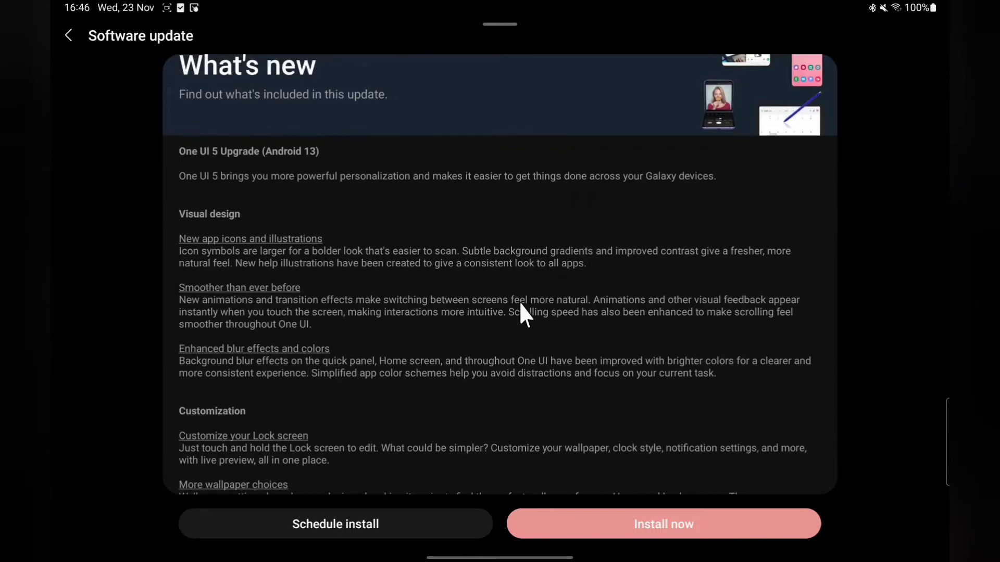
{"action": "scroll", "coordinate": [531, 349], "scroll_direction": "down", "scroll_amount": 3}
{"action": "scroll", "coordinate": [543, 284], "scroll_direction": "down", "scroll_amount": 1}
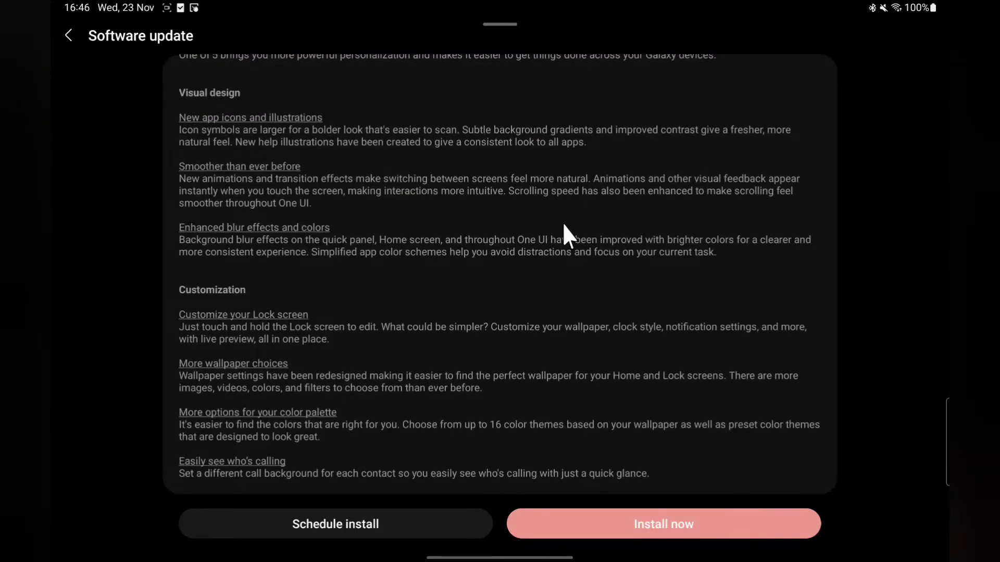
{"action": "scroll", "coordinate": [585, 340], "scroll_direction": "down", "scroll_amount": 2}
{"action": "scroll", "coordinate": [599, 245], "scroll_direction": "down", "scroll_amount": 5}
{"action": "scroll", "coordinate": [585, 335], "scroll_direction": "down", "scroll_amount": 5}
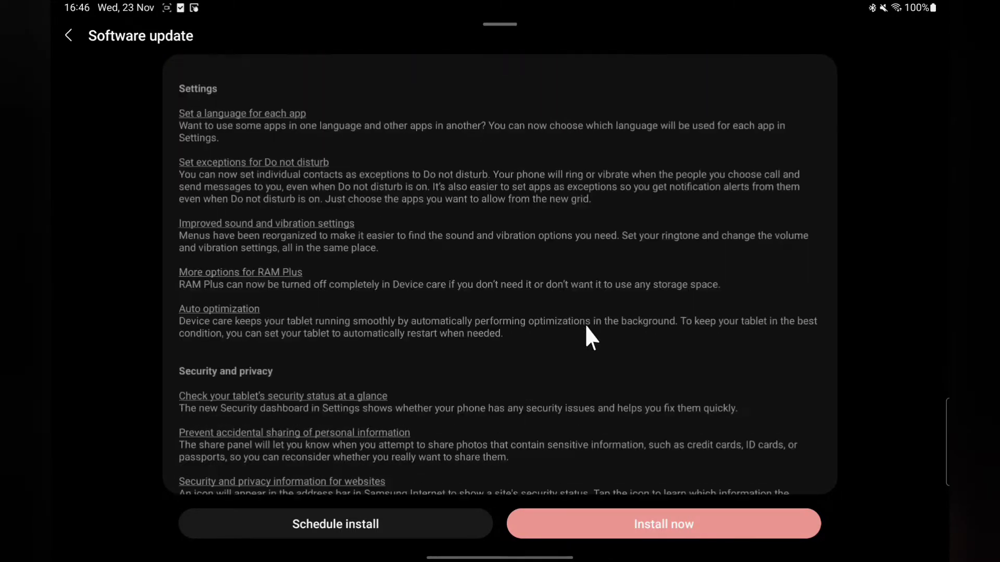
{"action": "scroll", "coordinate": [586, 327], "scroll_direction": "down", "scroll_amount": 5}
{"action": "scroll", "coordinate": [587, 328], "scroll_direction": "down", "scroll_amount": 5}
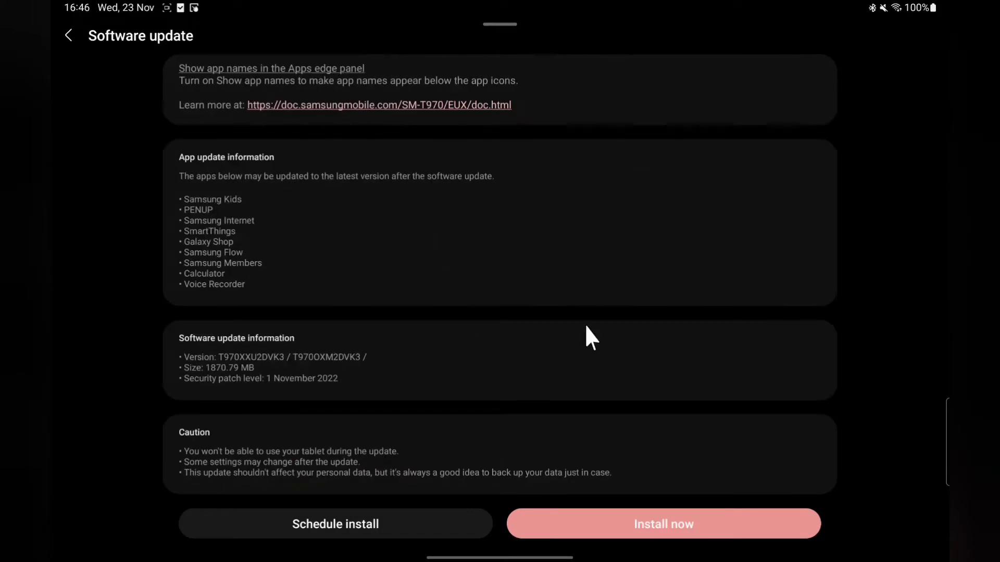
{"action": "scroll", "coordinate": [560, 234], "scroll_direction": "up", "scroll_amount": 2}
{"action": "scroll", "coordinate": [574, 352], "scroll_direction": "up", "scroll_amount": 1}
{"action": "scroll", "coordinate": [578, 313], "scroll_direction": "up", "scroll_amount": 1}
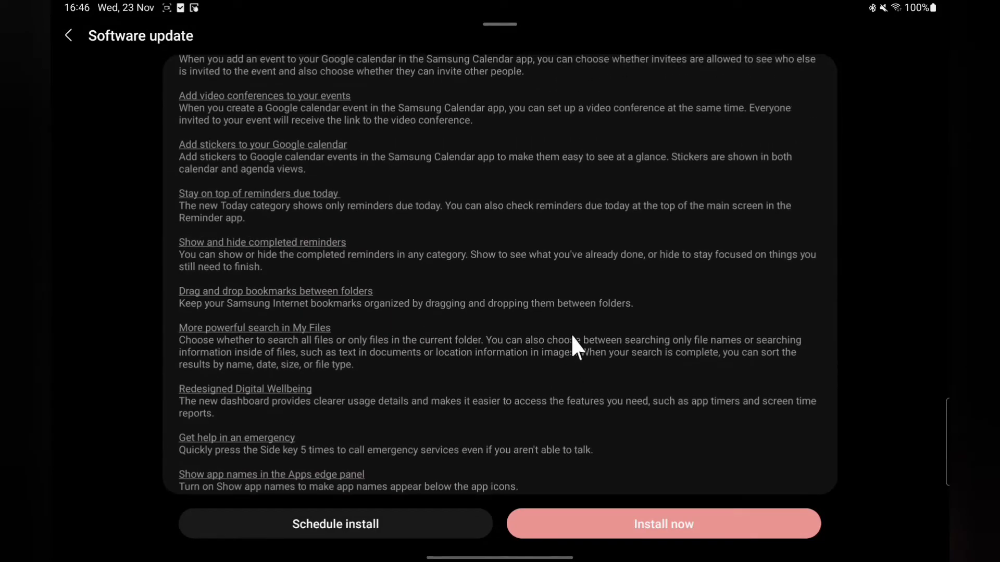
{"action": "scroll", "coordinate": [578, 328], "scroll_direction": "up", "scroll_amount": 1}
{"action": "scroll", "coordinate": [590, 266], "scroll_direction": "up", "scroll_amount": 1}
{"action": "scroll", "coordinate": [608, 313], "scroll_direction": "up", "scroll_amount": 3}
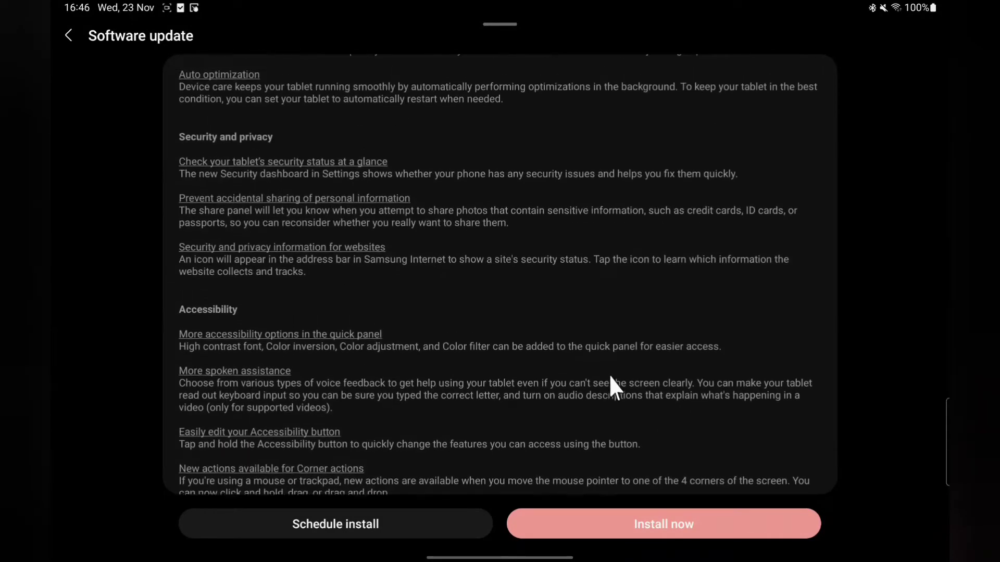
{"action": "scroll", "coordinate": [598, 422], "scroll_direction": "up", "scroll_amount": 2}
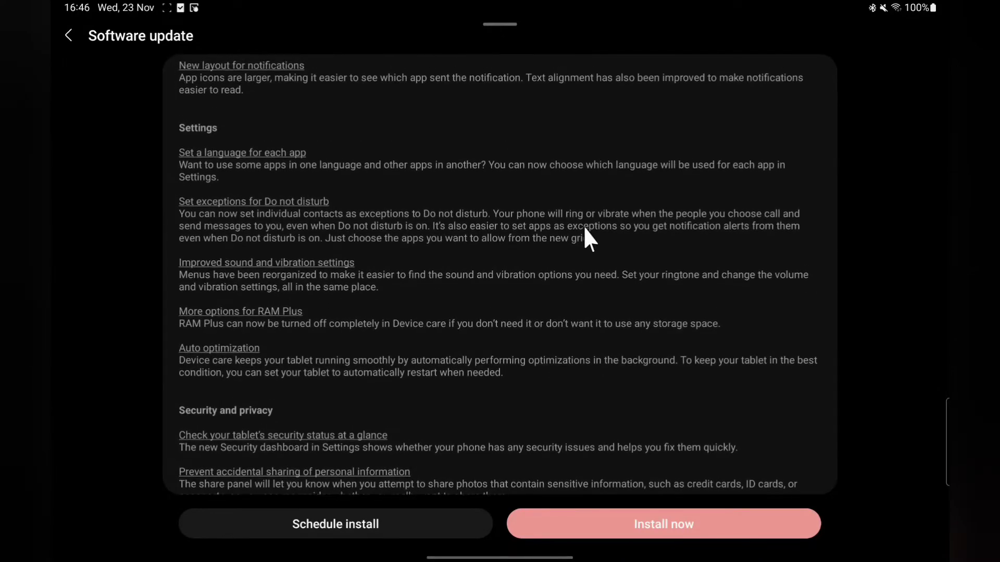
{"action": "scroll", "coordinate": [587, 237], "scroll_direction": "up", "scroll_amount": 2}
{"action": "scroll", "coordinate": [595, 348], "scroll_direction": "up", "scroll_amount": 2}
{"action": "scroll", "coordinate": [579, 360], "scroll_direction": "down", "scroll_amount": 1}
{"action": "scroll", "coordinate": [587, 320], "scroll_direction": "down", "scroll_amount": 3}
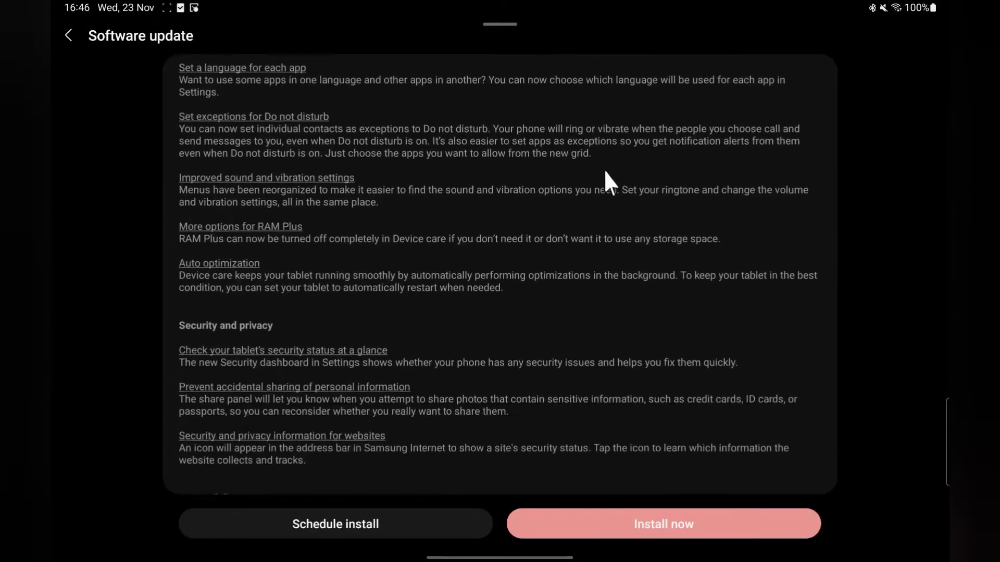
{"action": "scroll", "coordinate": [604, 179], "scroll_direction": "down", "scroll_amount": 1}
{"action": "scroll", "coordinate": [601, 277], "scroll_direction": "down", "scroll_amount": 10}
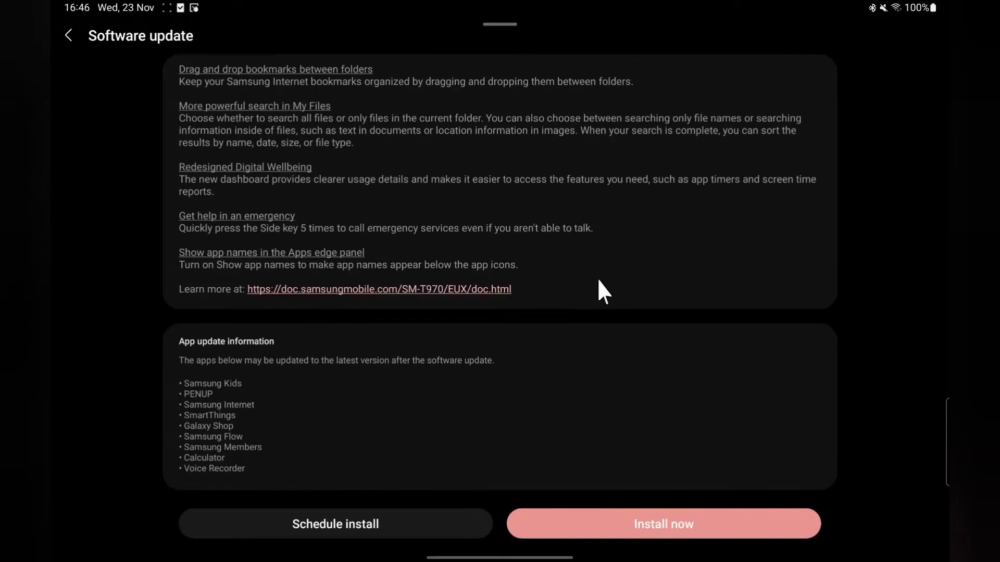
{"action": "scroll", "coordinate": [601, 286], "scroll_direction": "up", "scroll_amount": 8}
{"action": "scroll", "coordinate": [577, 329], "scroll_direction": "up", "scroll_amount": 1}
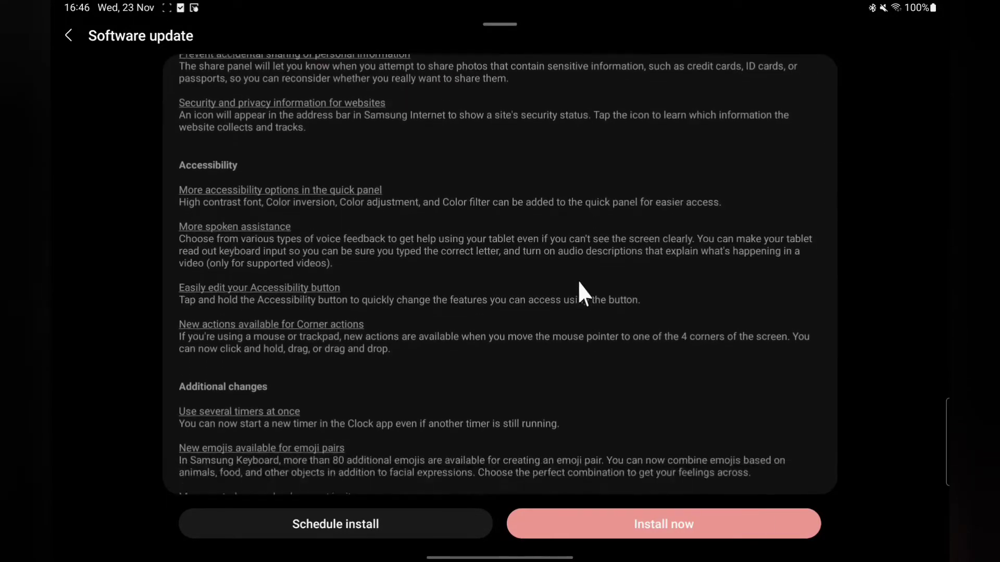
{"action": "scroll", "coordinate": [578, 235], "scroll_direction": "down", "scroll_amount": 4}
{"action": "left_click_drag", "start_coordinate": [599, 242], "coordinate": [568, 45]}
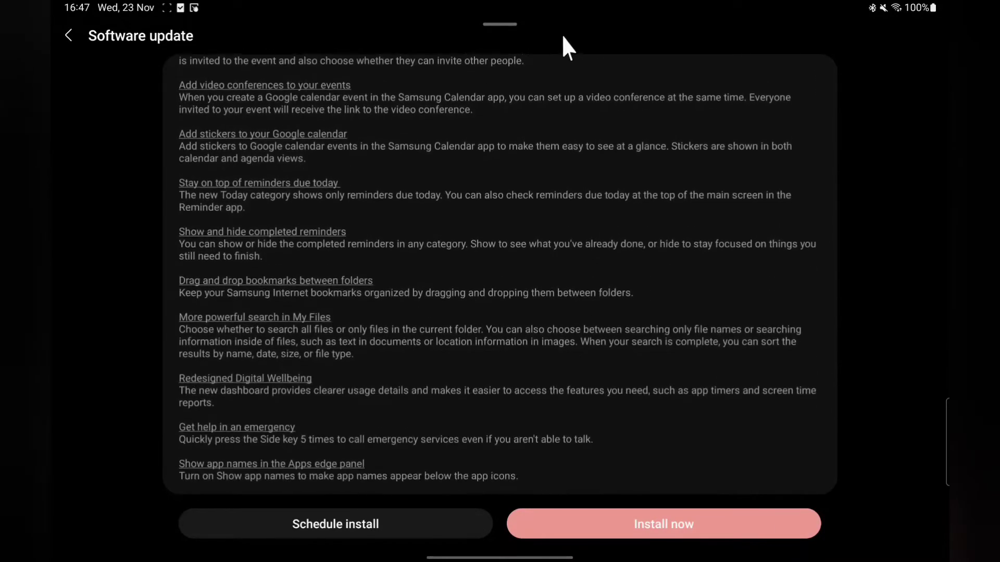
{"action": "mouse_move", "coordinate": [586, 248]}
{"action": "left_mouse_down"}
{"action": "mouse_move", "coordinate": [579, 83]}
{"action": "mouse_move", "coordinate": [566, 320]}
{"action": "left_mouse_up"}
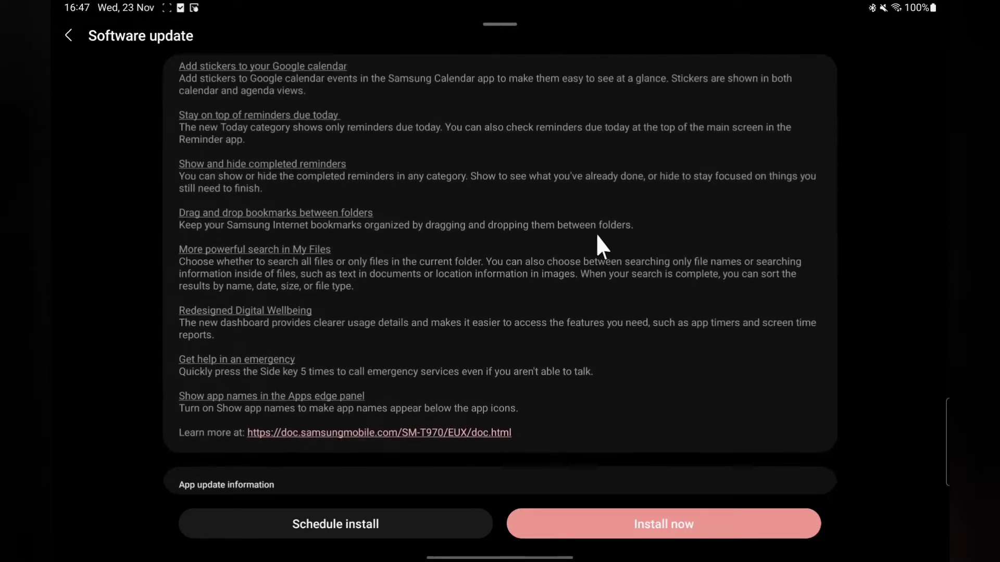
{"action": "scroll", "coordinate": [568, 330], "scroll_direction": "up", "scroll_amount": 2}
{"action": "scroll", "coordinate": [582, 254], "scroll_direction": "up", "scroll_amount": 1}
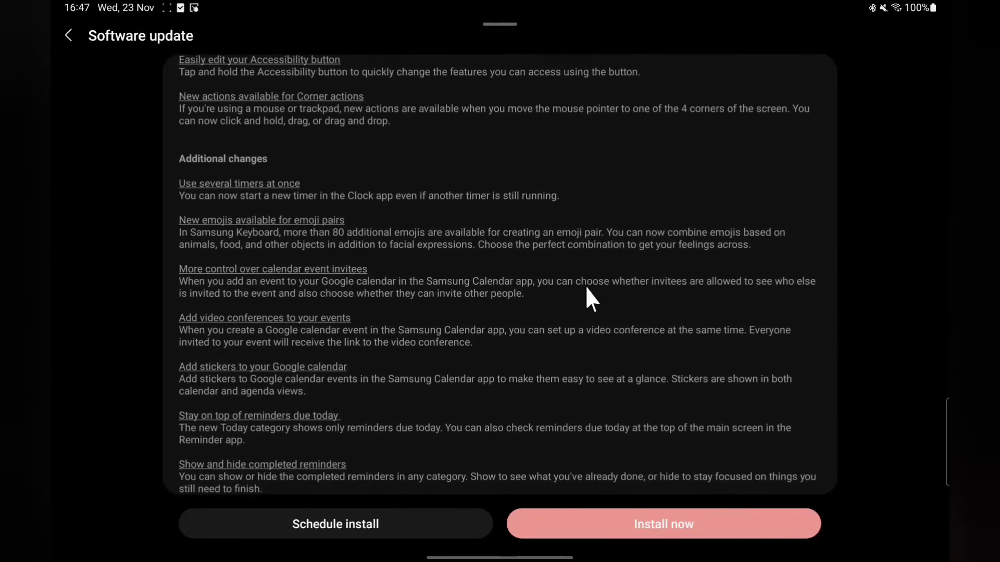
{"action": "scroll", "coordinate": [590, 255], "scroll_direction": "down", "scroll_amount": 1}
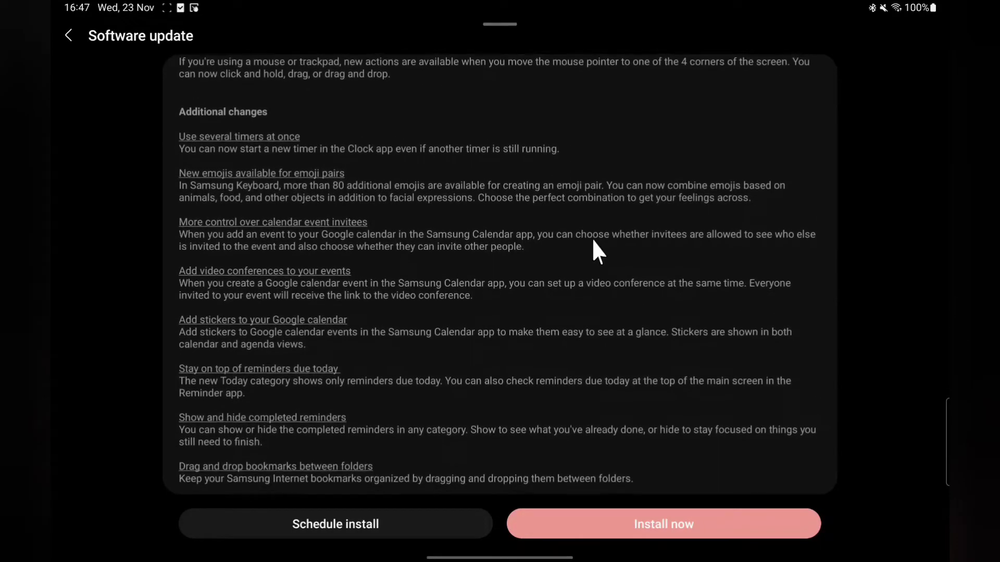
Step: Scroll the One UI 5 changelog back up past the Settings entries to the DeX and Notifications sections
{"action": "left_click_drag", "start_coordinate": [596, 231], "coordinate": [604, 196]}
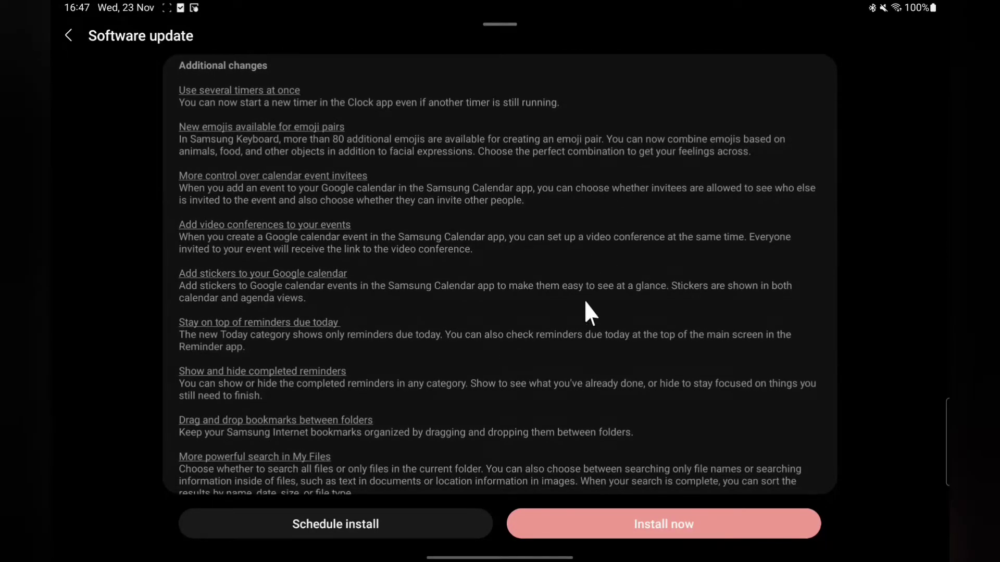
{"action": "left_click_drag", "start_coordinate": [587, 313], "coordinate": [596, 251]}
{"action": "left_click_drag", "start_coordinate": [586, 365], "coordinate": [601, 254]}
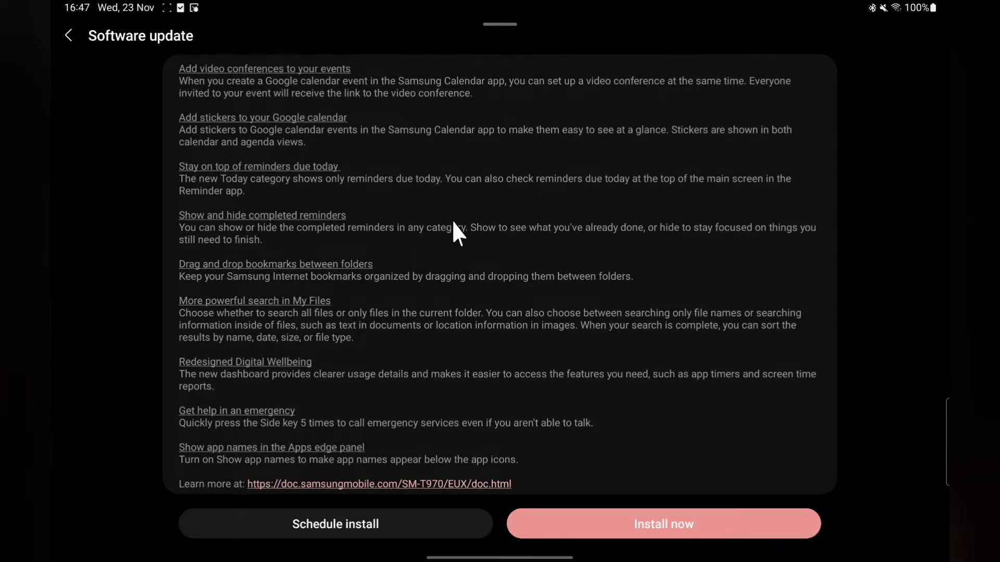
{"action": "left_click_drag", "start_coordinate": [453, 223], "coordinate": [462, 178]}
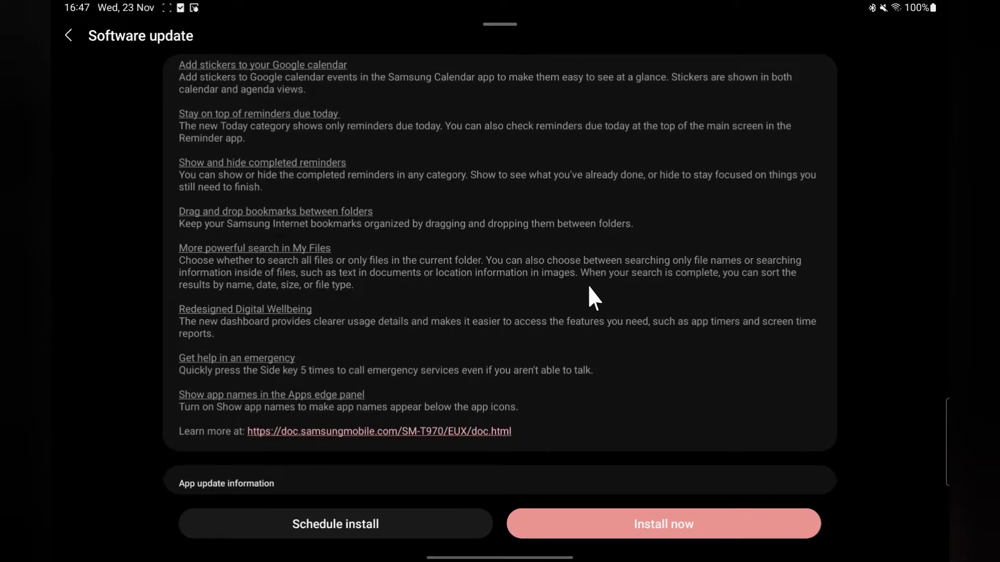
{"action": "mouse_move", "coordinate": [590, 298]}
{"action": "left_mouse_down"}
{"action": "mouse_move", "coordinate": [589, 226]}
{"action": "mouse_move", "coordinate": [602, 432]}
{"action": "left_mouse_up"}
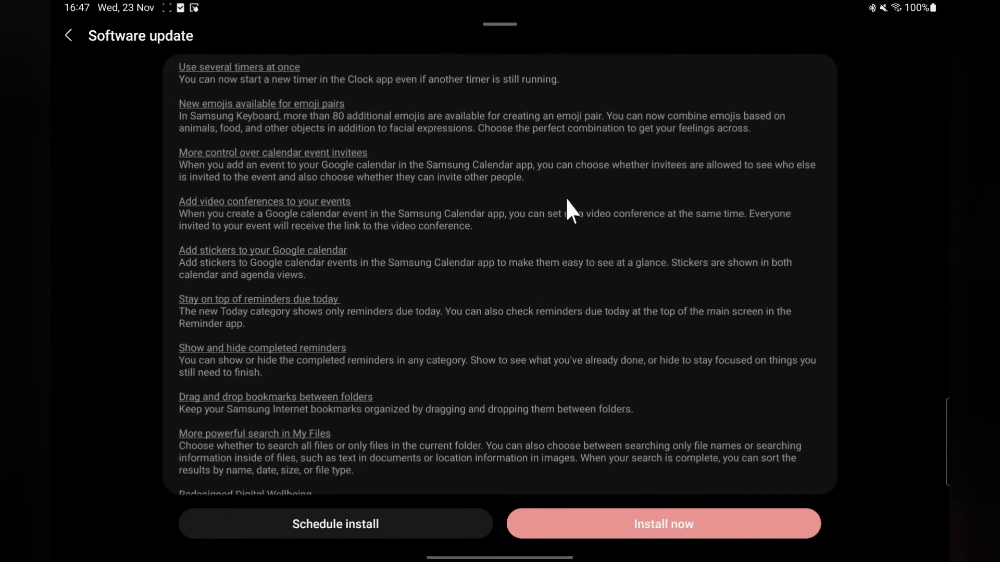
{"action": "left_click_drag", "start_coordinate": [566, 207], "coordinate": [575, 352]}
{"action": "left_click_drag", "start_coordinate": [589, 315], "coordinate": [600, 380]}
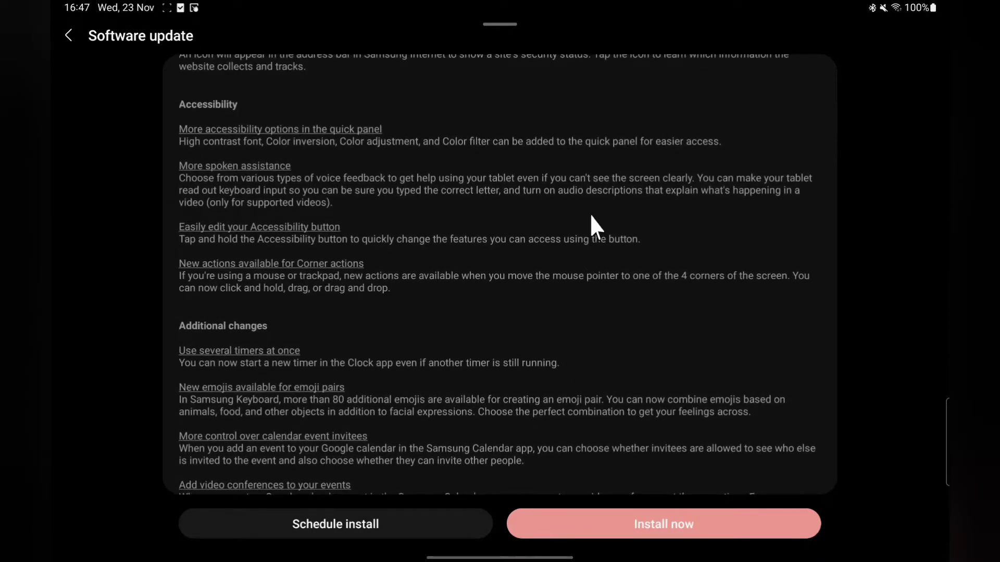
{"action": "left_click_drag", "start_coordinate": [592, 218], "coordinate": [579, 335]}
{"action": "left_click_drag", "start_coordinate": [569, 195], "coordinate": [567, 364]}
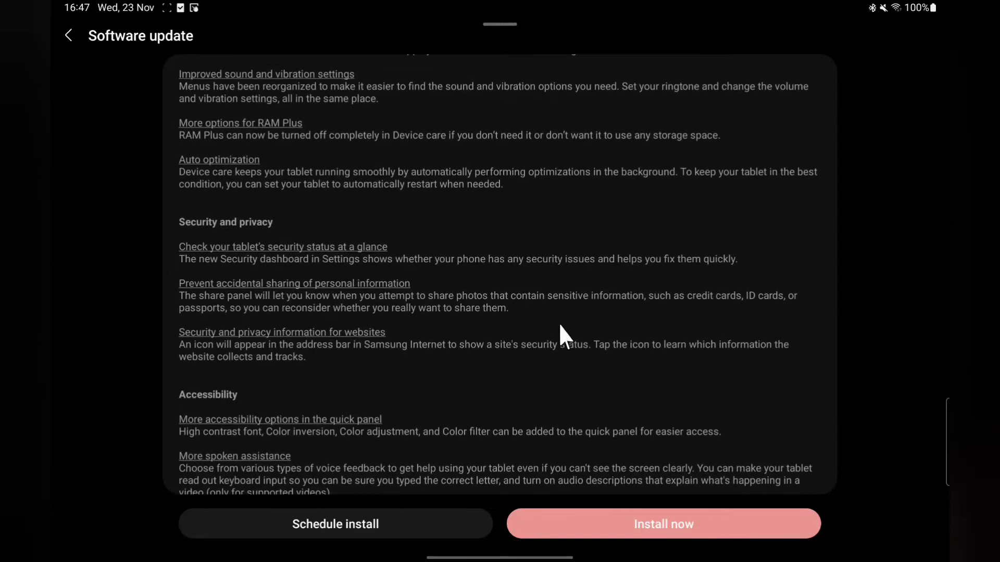
{"action": "left_click_drag", "start_coordinate": [558, 201], "coordinate": [558, 247]}
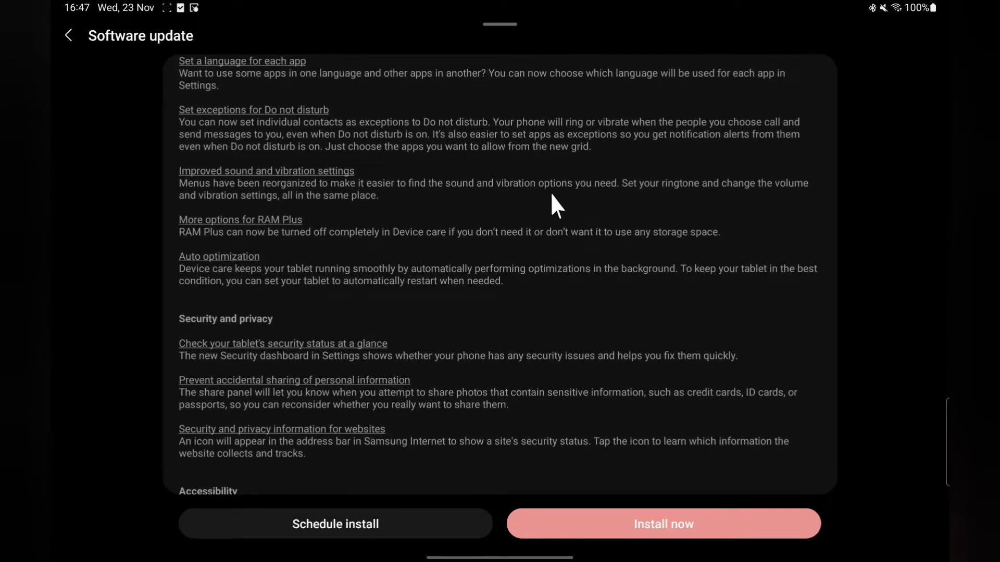
{"action": "left_click_drag", "start_coordinate": [552, 195], "coordinate": [553, 338]}
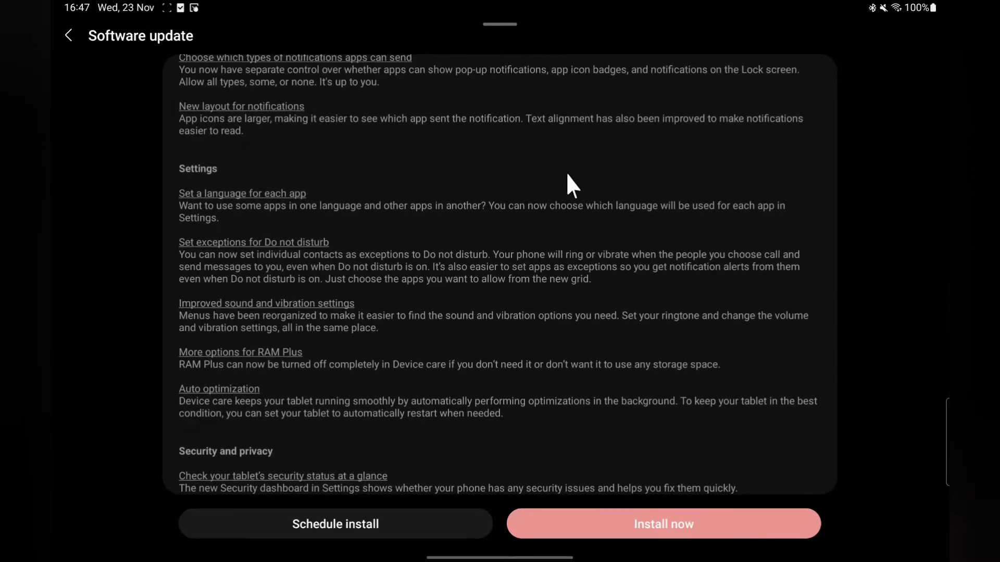
{"action": "left_click_drag", "start_coordinate": [567, 174], "coordinate": [568, 331]}
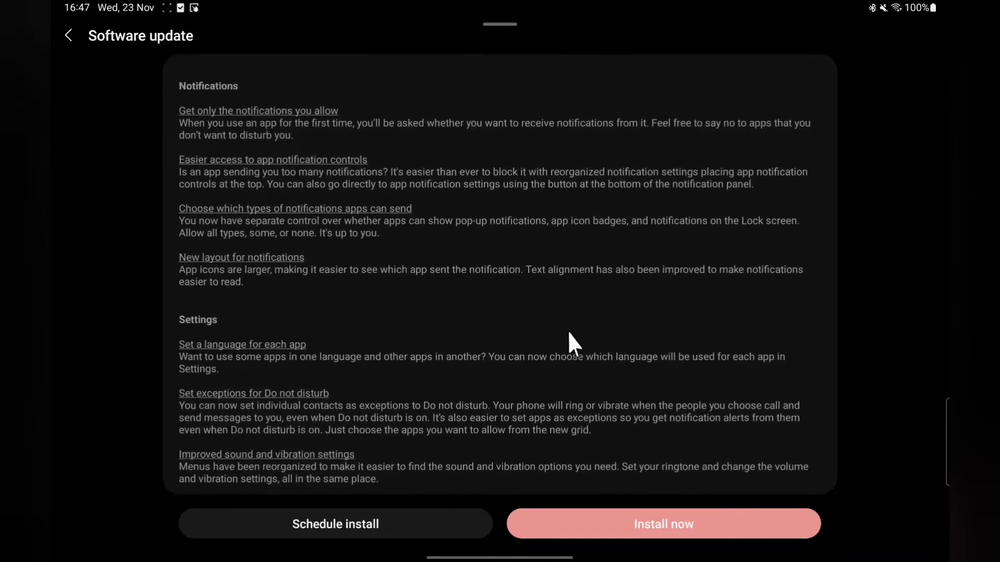
{"action": "scroll", "coordinate": [563, 298], "scroll_direction": "up", "scroll_amount": 2}
{"action": "scroll", "coordinate": [552, 286], "scroll_direction": "up", "scroll_amount": 2}
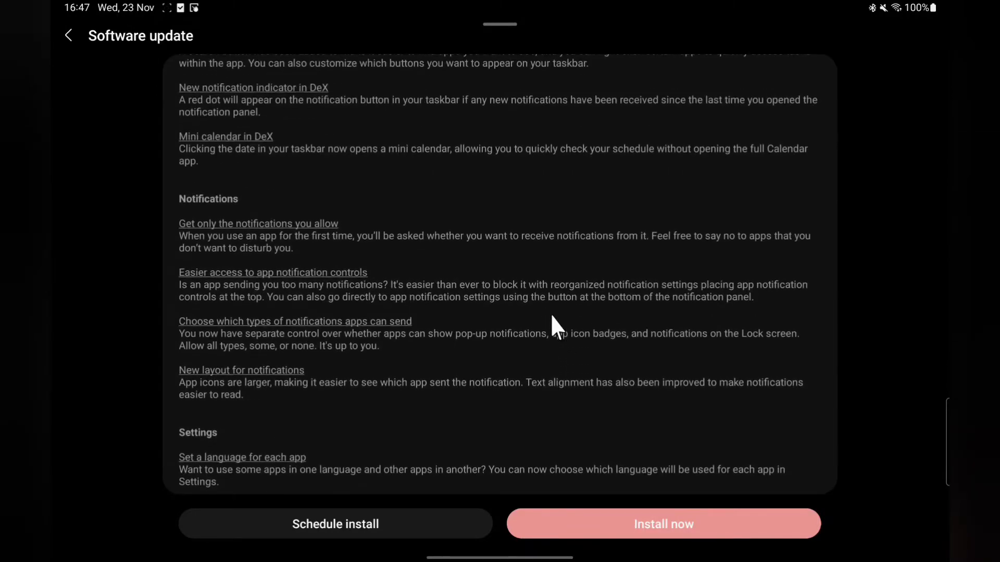
{"action": "scroll", "coordinate": [560, 301], "scroll_direction": "up", "scroll_amount": 3}
{"action": "scroll", "coordinate": [558, 328], "scroll_direction": "up", "scroll_amount": 1}
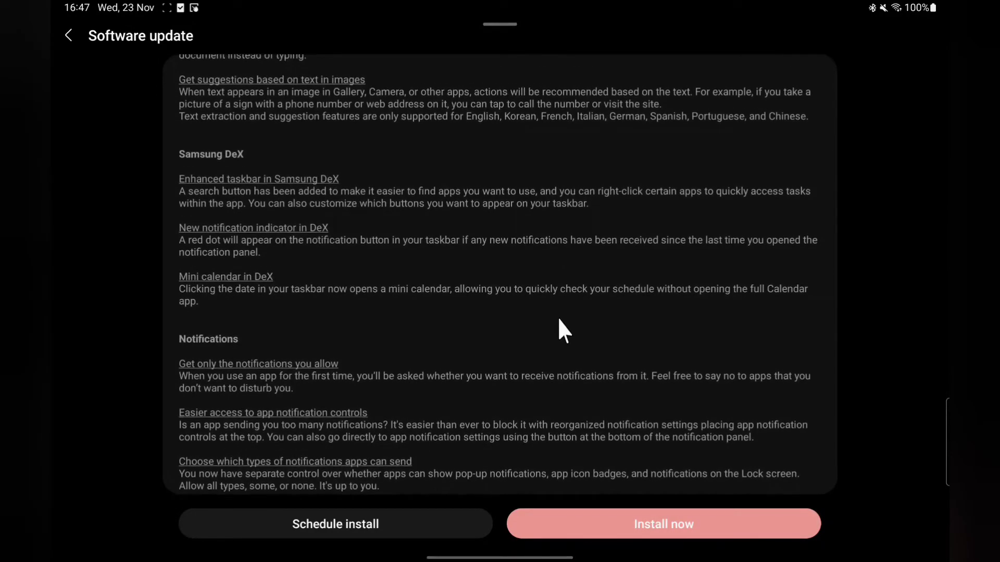
Step: Scroll past the AR Emoji, Extract text and Caution notes, then back up to What's new
{"action": "left_click_drag", "start_coordinate": [558, 149], "coordinate": [550, 334]}
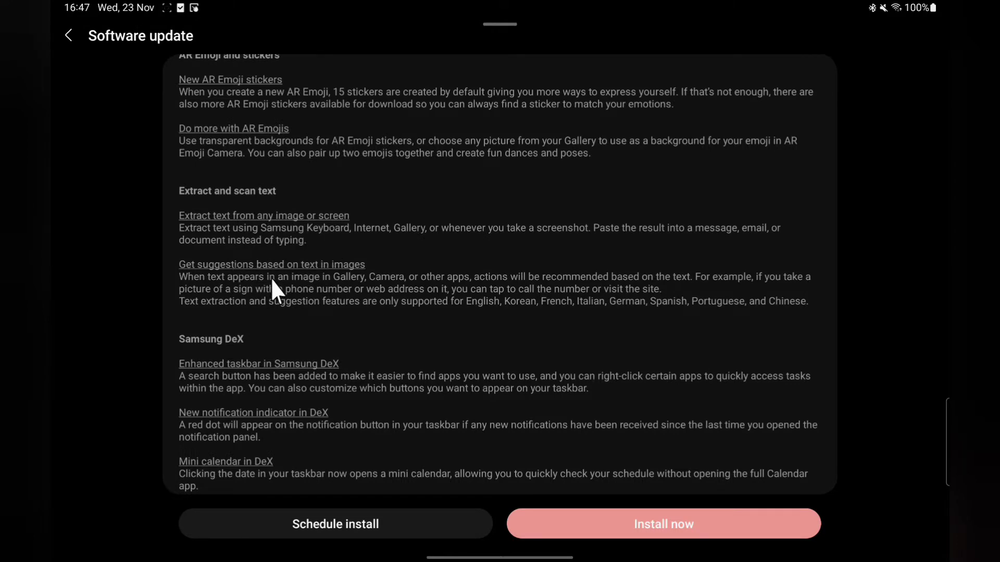
{"action": "left_click_drag", "start_coordinate": [271, 280], "coordinate": [267, 254]}
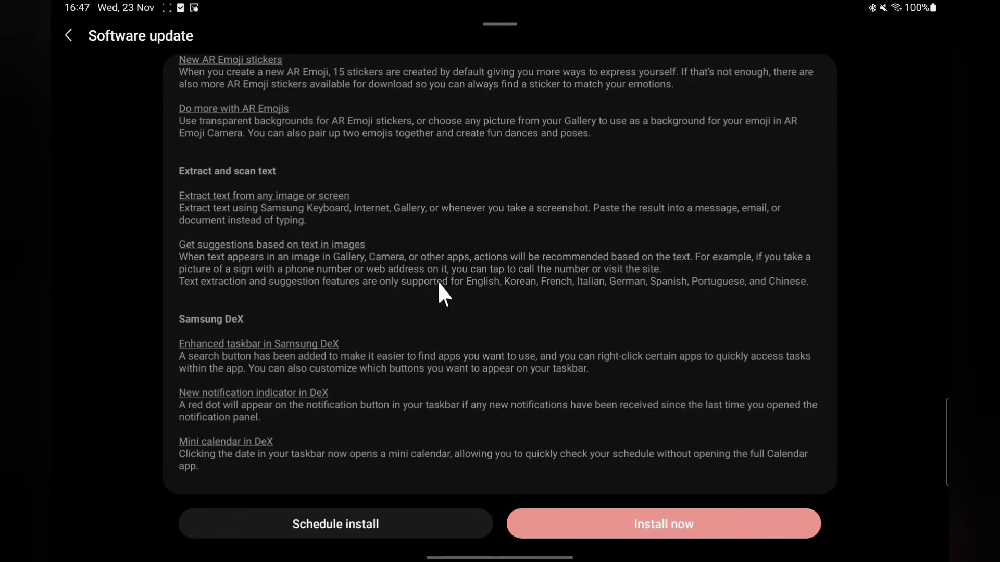
{"action": "left_click_drag", "start_coordinate": [545, 358], "coordinate": [549, 205]}
{"action": "left_click_drag", "start_coordinate": [514, 347], "coordinate": [503, 121]}
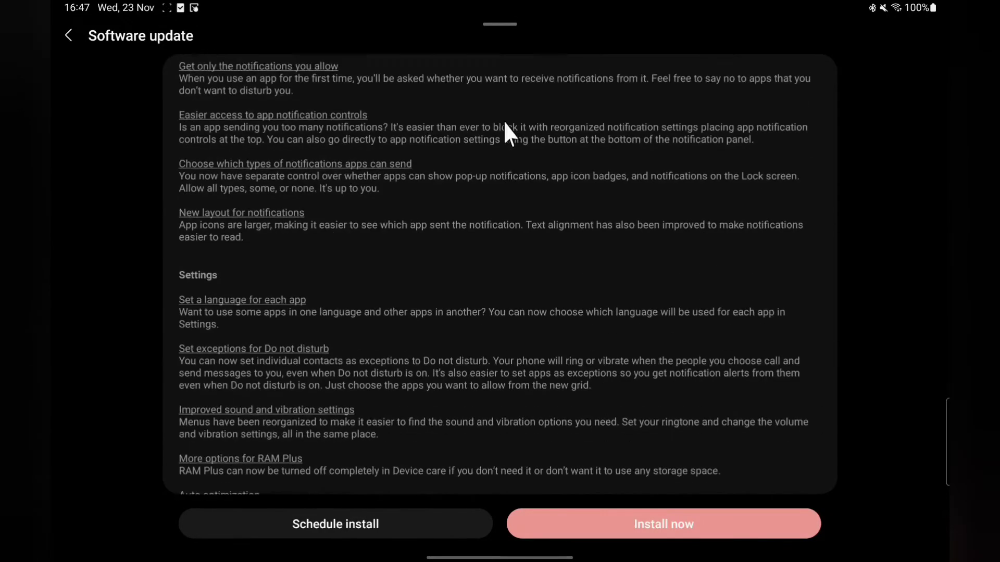
{"action": "left_click_drag", "start_coordinate": [521, 340], "coordinate": [549, 218]}
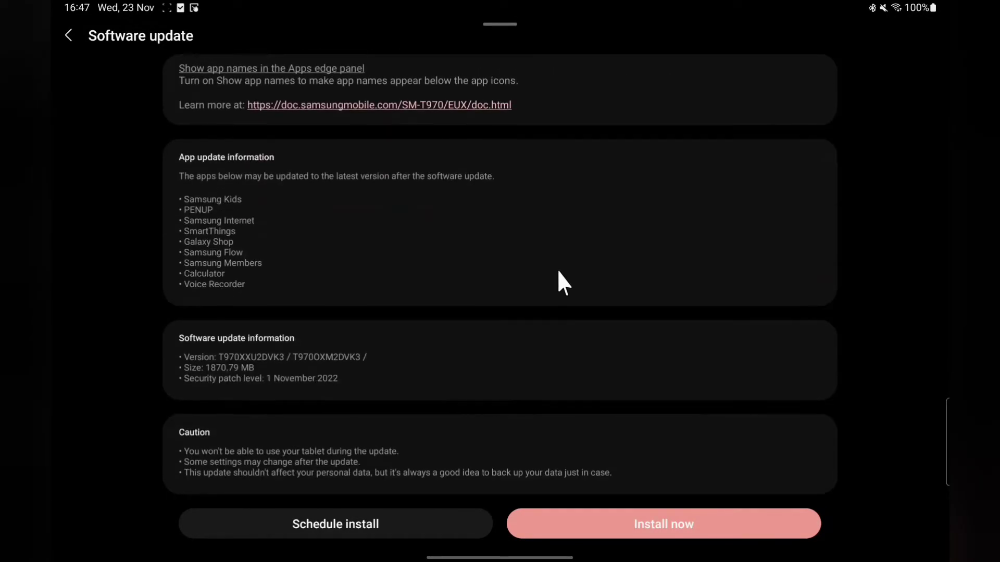
{"action": "left_click_drag", "start_coordinate": [615, 123], "coordinate": [560, 467]}
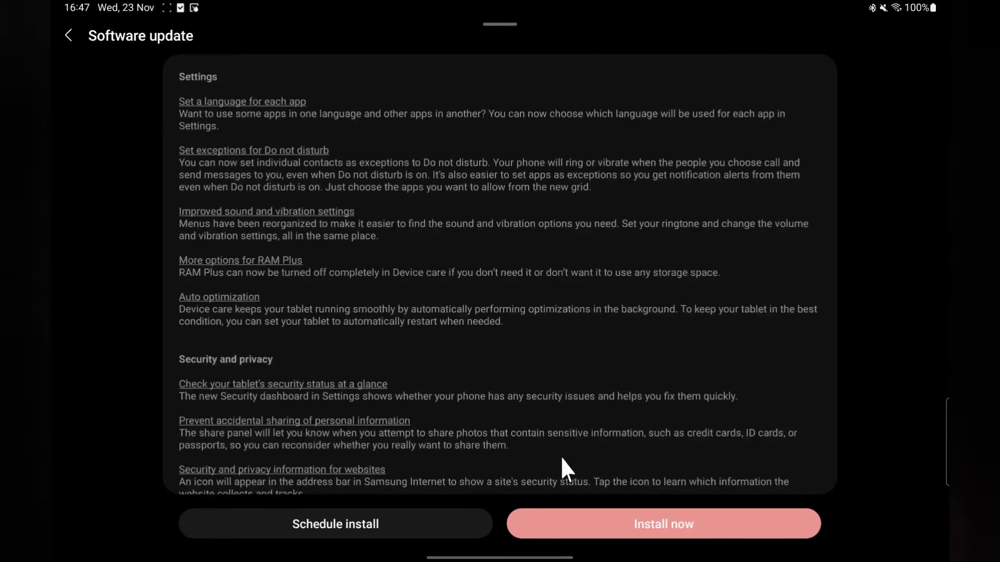
{"action": "left_click_drag", "start_coordinate": [563, 396], "coordinate": [566, 428]}
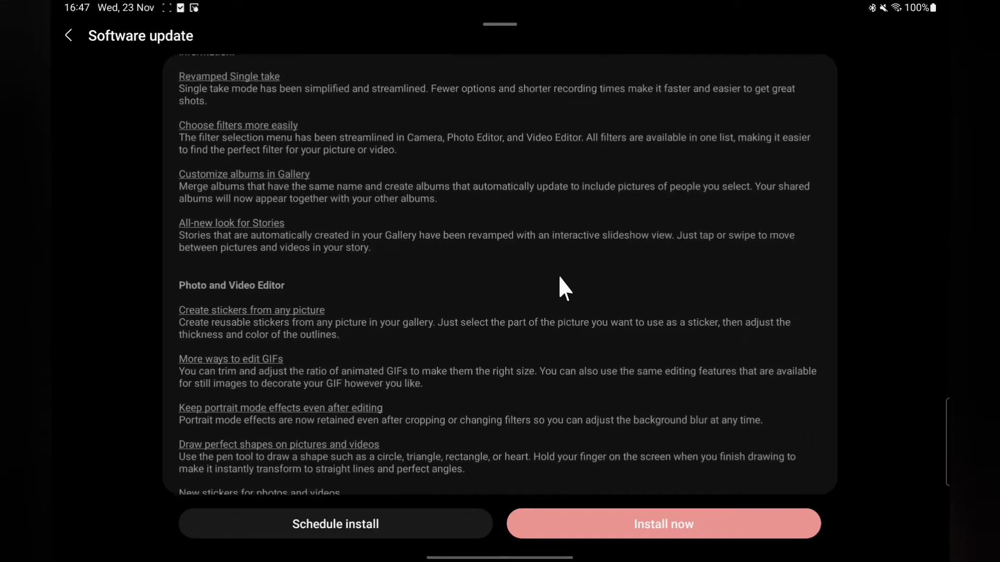
{"action": "left_click_drag", "start_coordinate": [558, 286], "coordinate": [587, 340]}
{"action": "left_click_drag", "start_coordinate": [589, 217], "coordinate": [591, 308]}
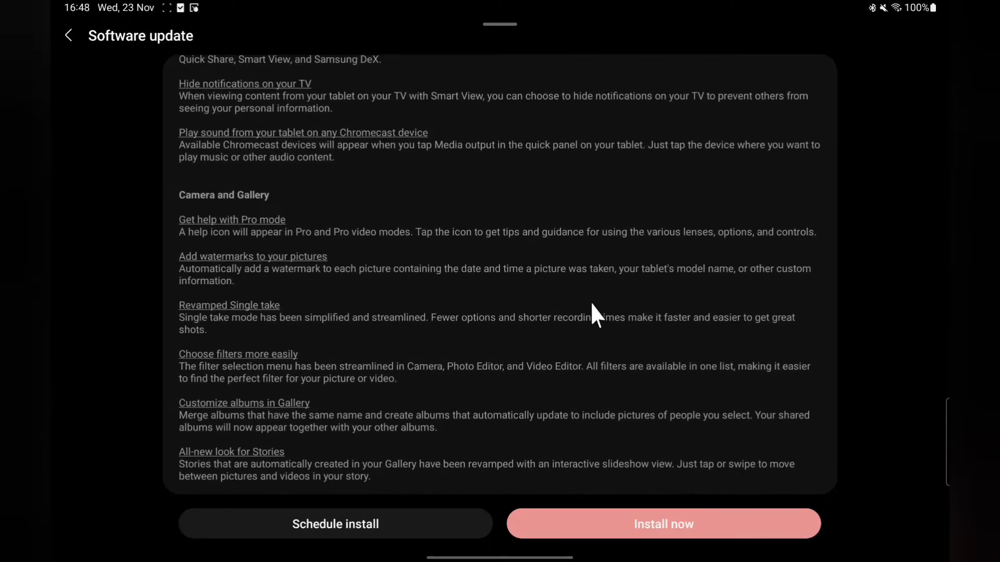
{"action": "mouse_move", "coordinate": [633, 231]}
{"action": "left_mouse_down"}
{"action": "mouse_move", "coordinate": [634, 268]}
{"action": "mouse_move", "coordinate": [640, 204]}
{"action": "left_mouse_up"}
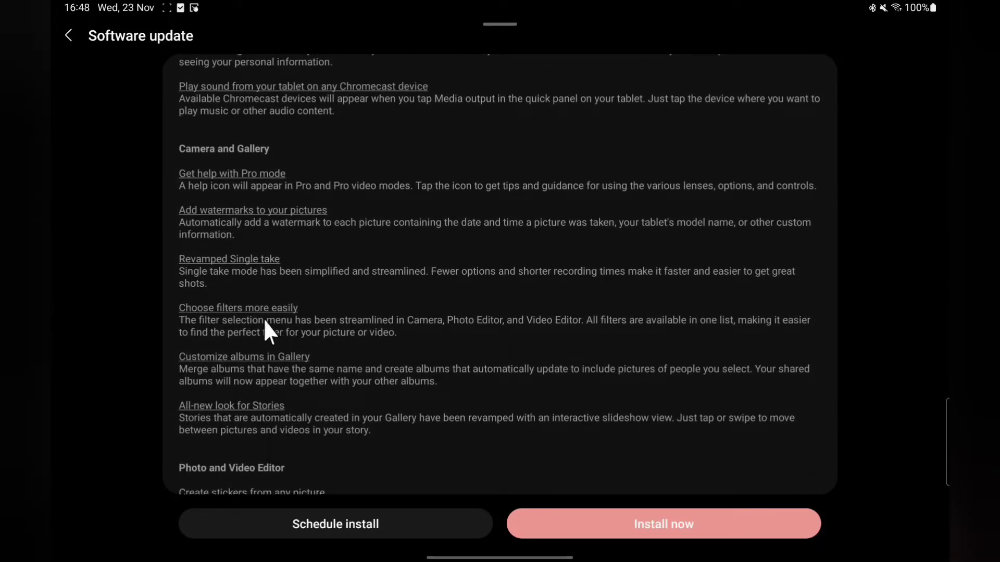
{"action": "scroll", "coordinate": [417, 320], "scroll_direction": "up", "scroll_amount": 2}
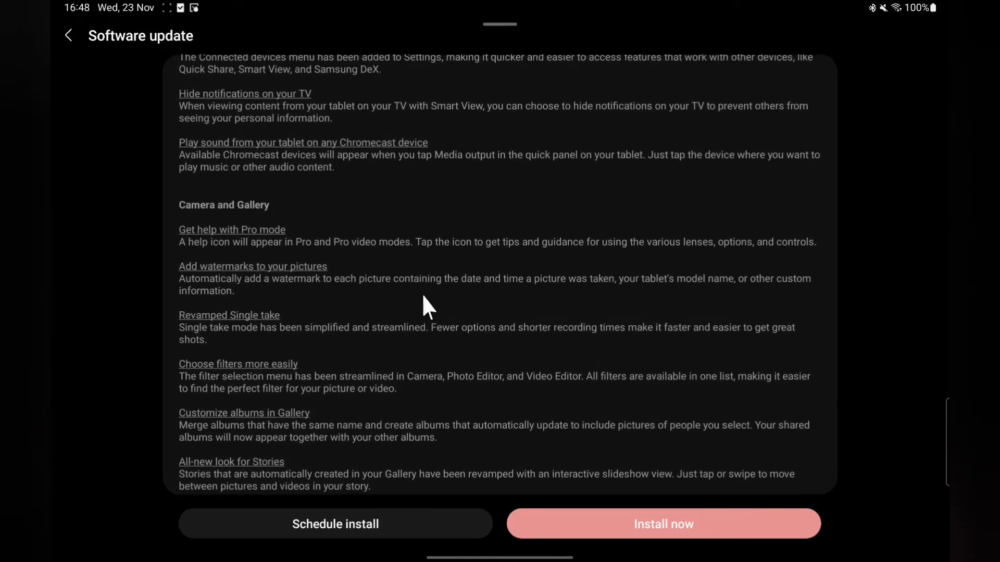
{"action": "scroll", "coordinate": [423, 297], "scroll_direction": "up", "scroll_amount": 2}
{"action": "scroll", "coordinate": [427, 312], "scroll_direction": "up", "scroll_amount": 1}
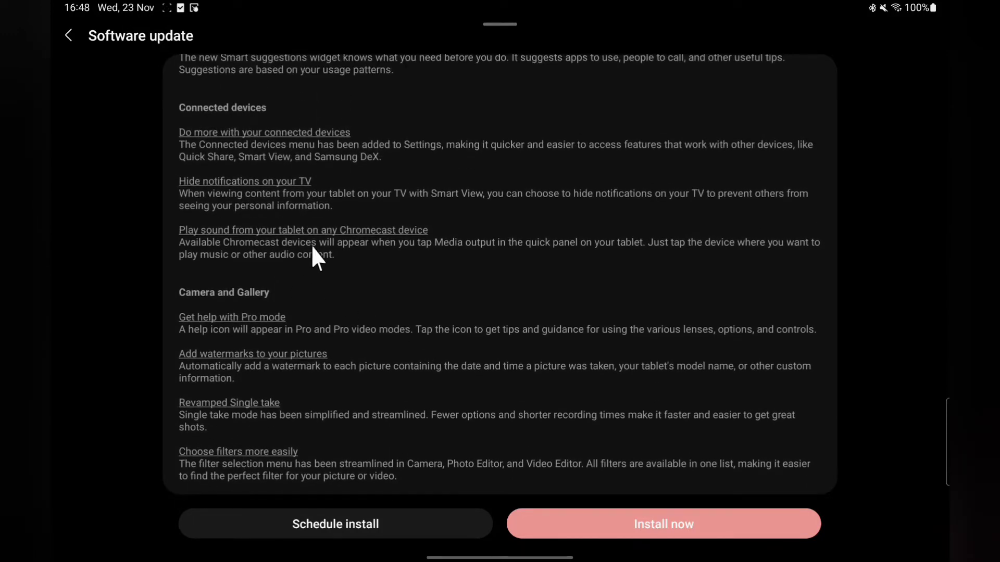
{"action": "scroll", "coordinate": [478, 246], "scroll_direction": "up", "scroll_amount": 1}
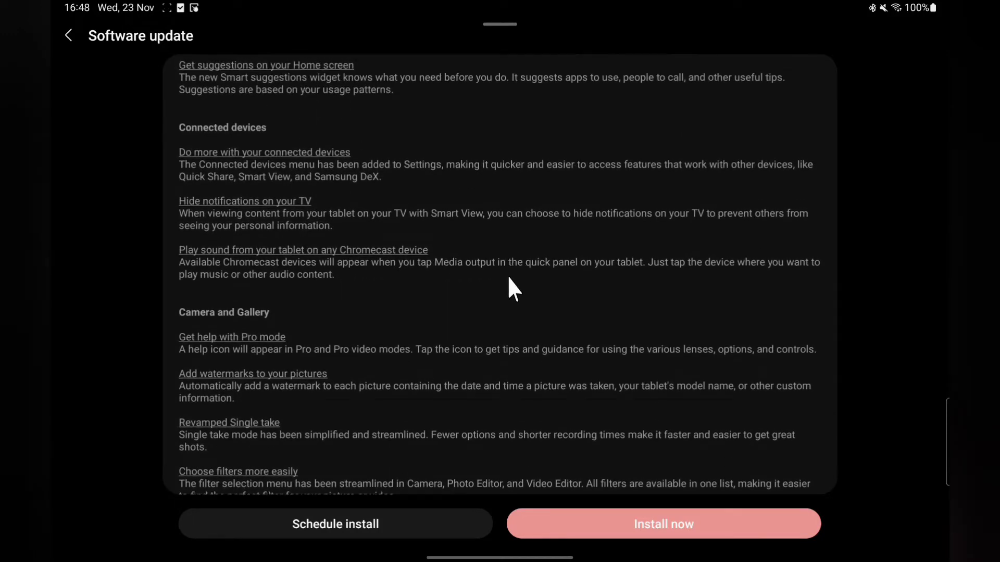
{"action": "scroll", "coordinate": [509, 286], "scroll_direction": "up", "scroll_amount": 2}
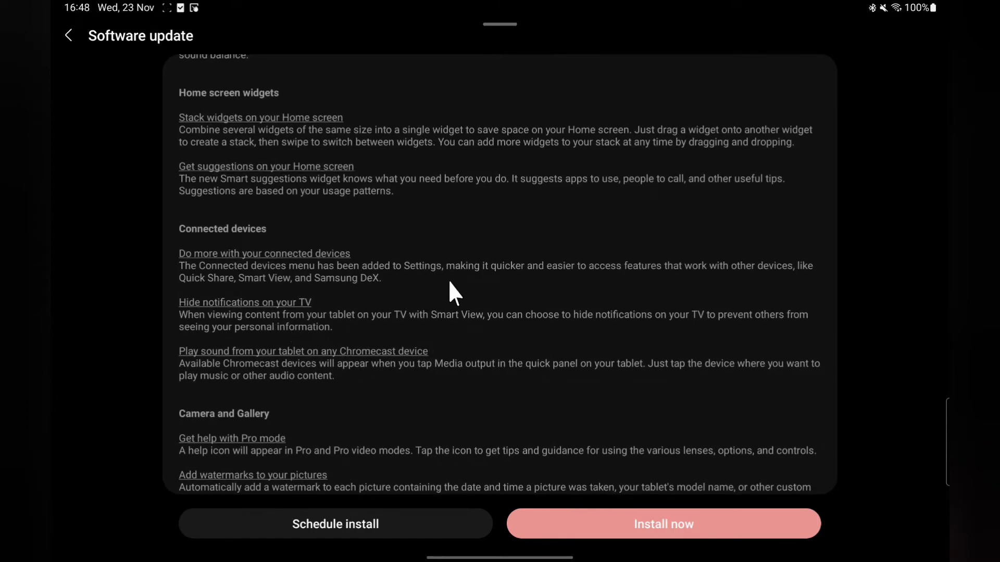
{"action": "scroll", "coordinate": [563, 234], "scroll_direction": "up", "scroll_amount": 4}
{"action": "scroll", "coordinate": [676, 224], "scroll_direction": "up", "scroll_amount": 5}
{"action": "scroll", "coordinate": [618, 430], "scroll_direction": "up", "scroll_amount": 3}
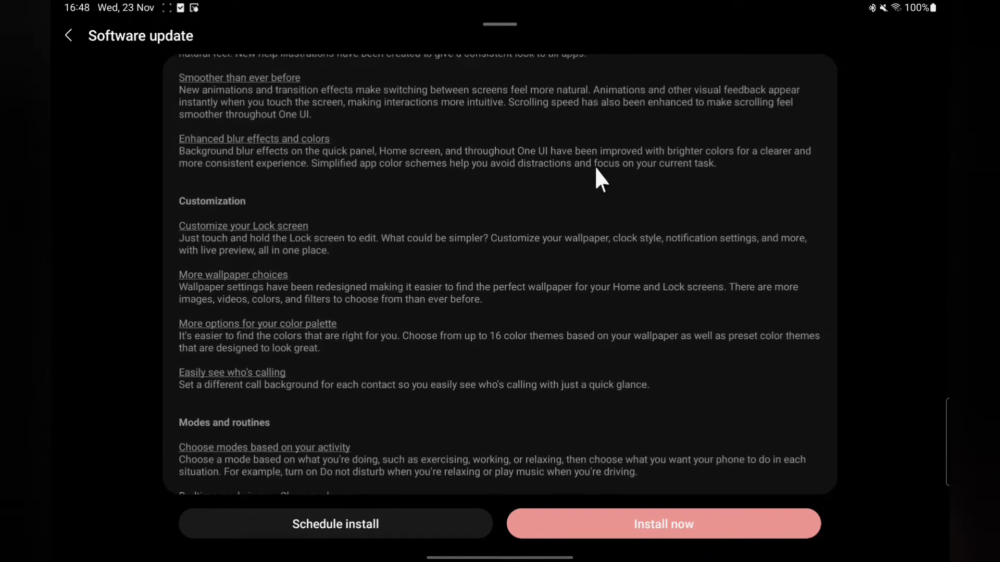
{"action": "scroll", "coordinate": [565, 461], "scroll_direction": "up", "scroll_amount": 6}
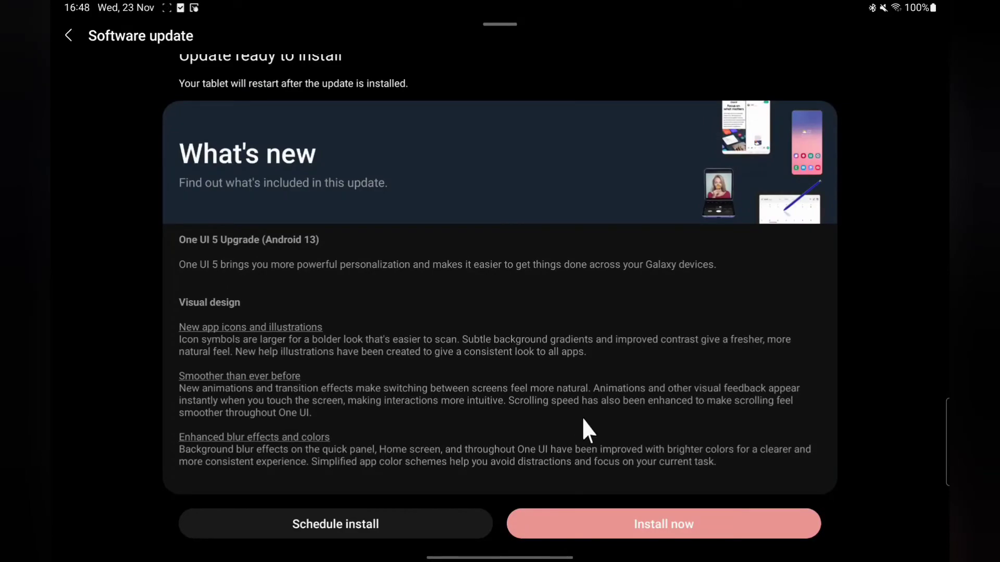
{"action": "scroll", "coordinate": [648, 408], "scroll_direction": "down", "scroll_amount": 10}
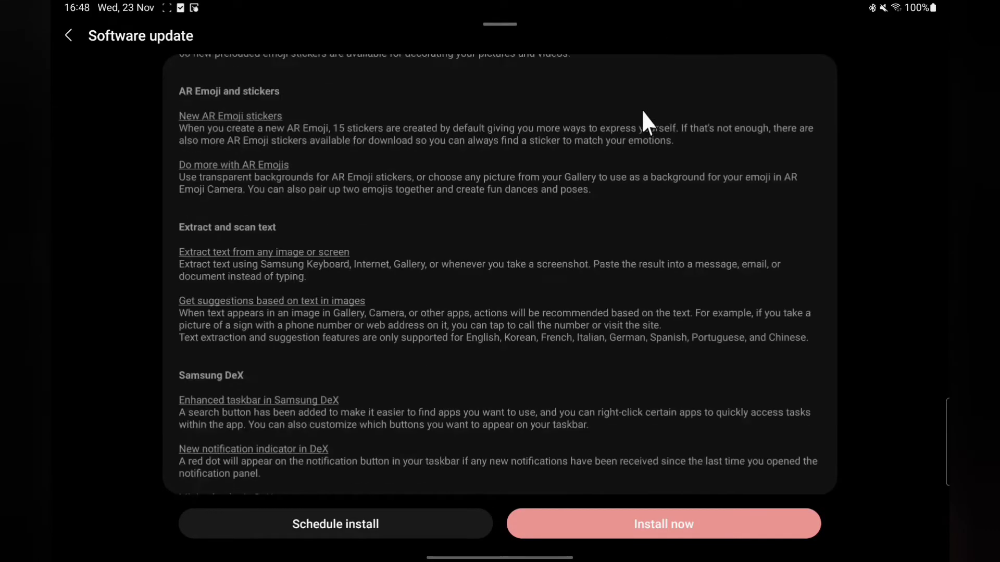
{"action": "scroll", "coordinate": [648, 123], "scroll_direction": "down", "scroll_amount": 8}
{"action": "scroll", "coordinate": [614, 223], "scroll_direction": "down", "scroll_amount": 8}
{"action": "scroll", "coordinate": [635, 141], "scroll_direction": "down", "scroll_amount": 8}
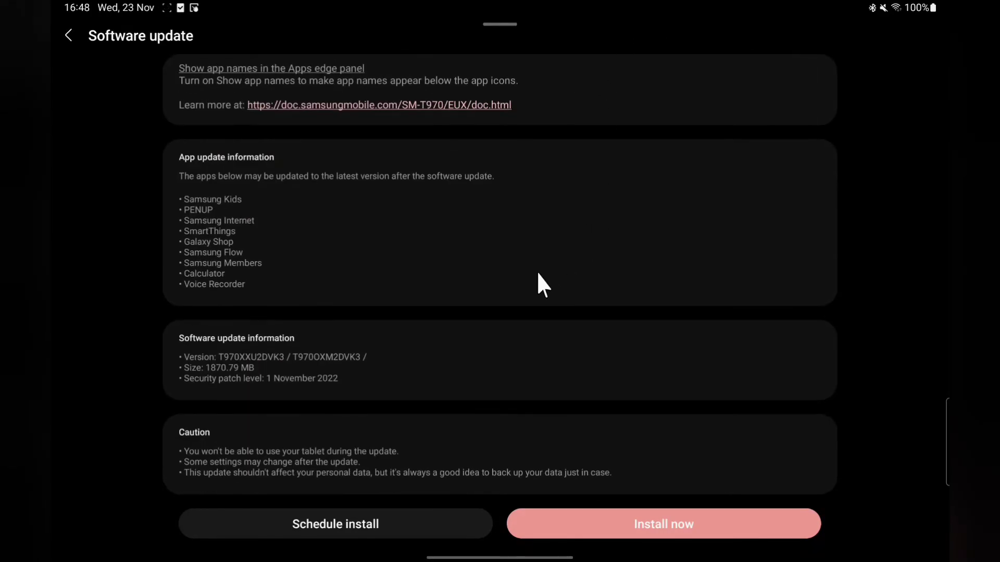